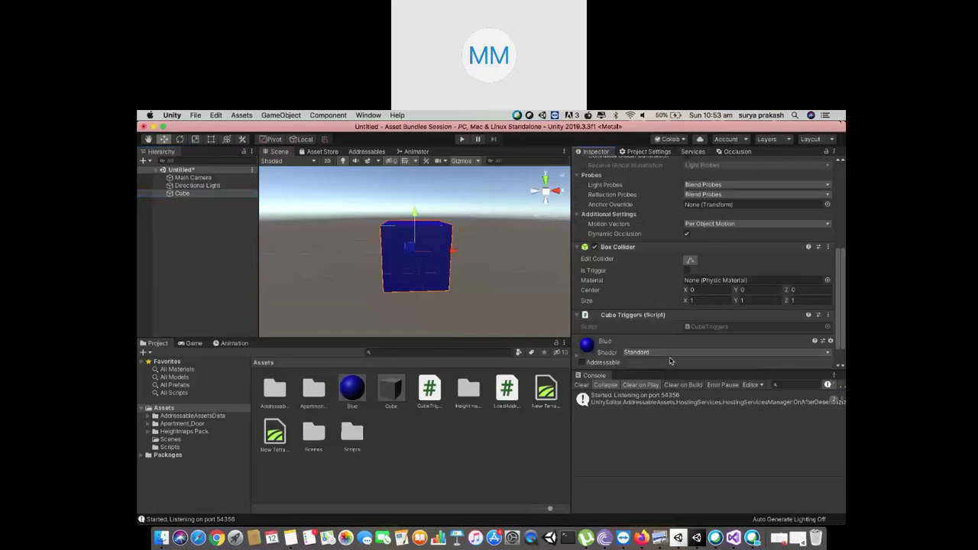
- Scroll down the Cube's Inspector and open the Add Component list
scroll(670, 361, "down", 2)
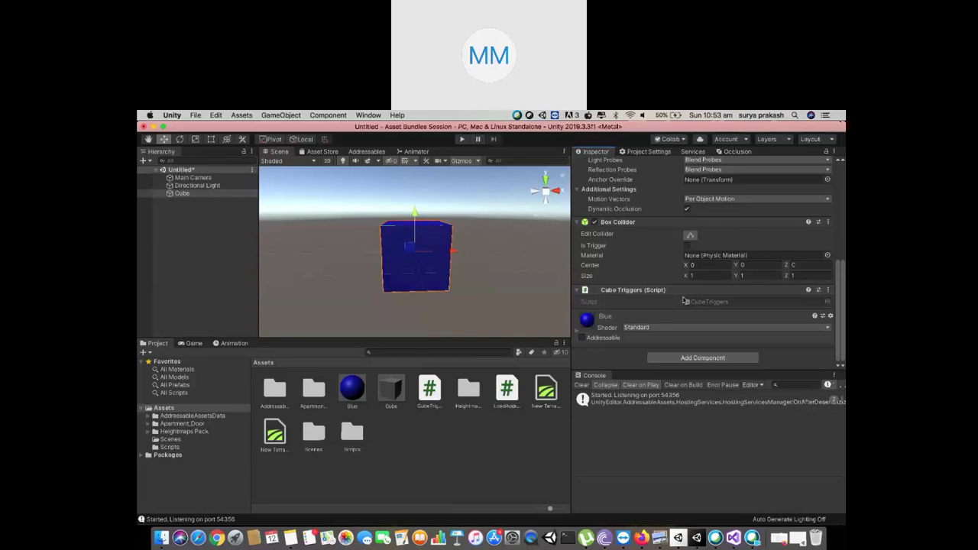
left_click(750, 359)
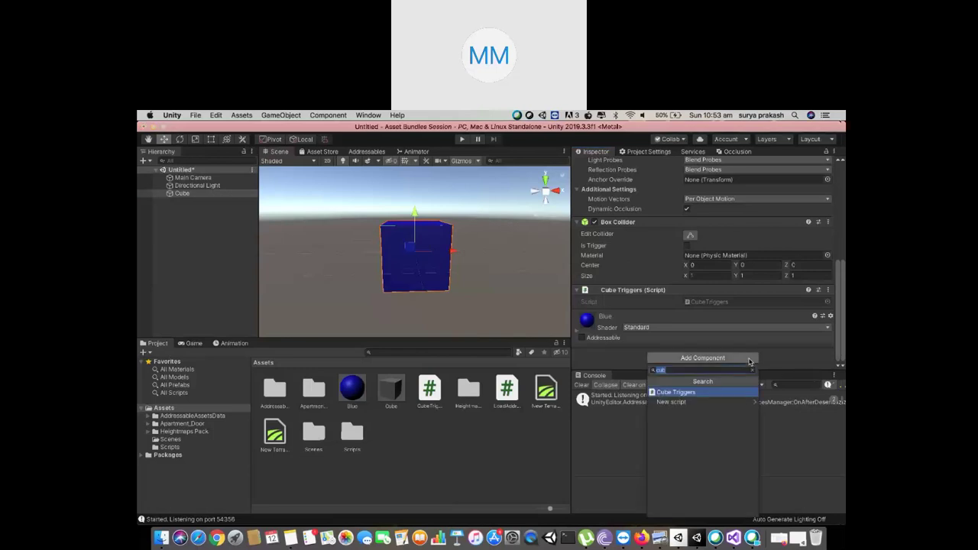
- Search 'event' and attach an Event Trigger component to the Cube
type("event")
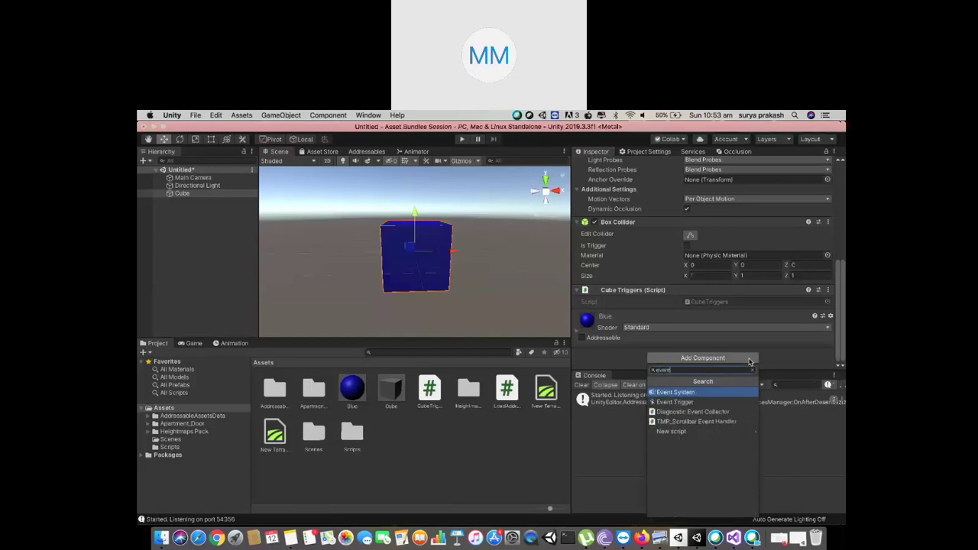
key("Down")
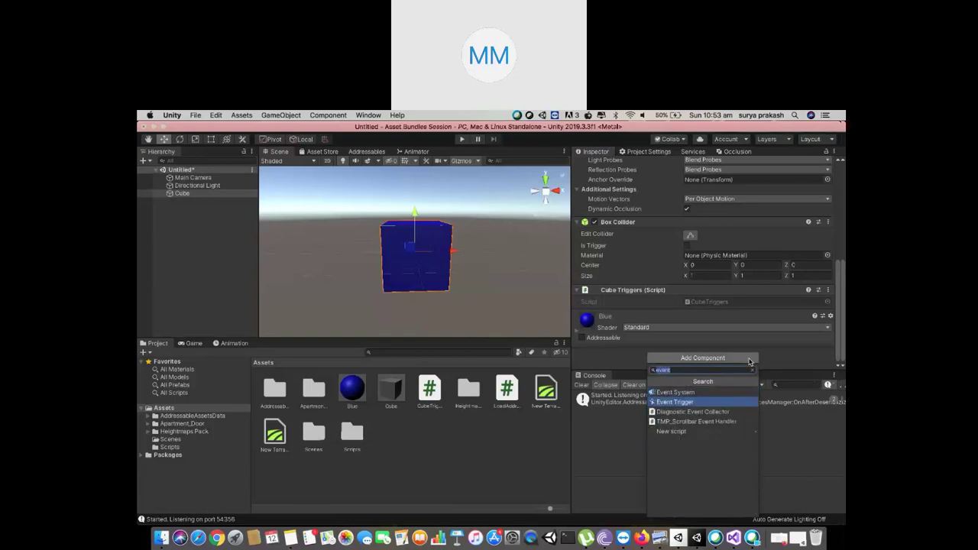
key("Up")
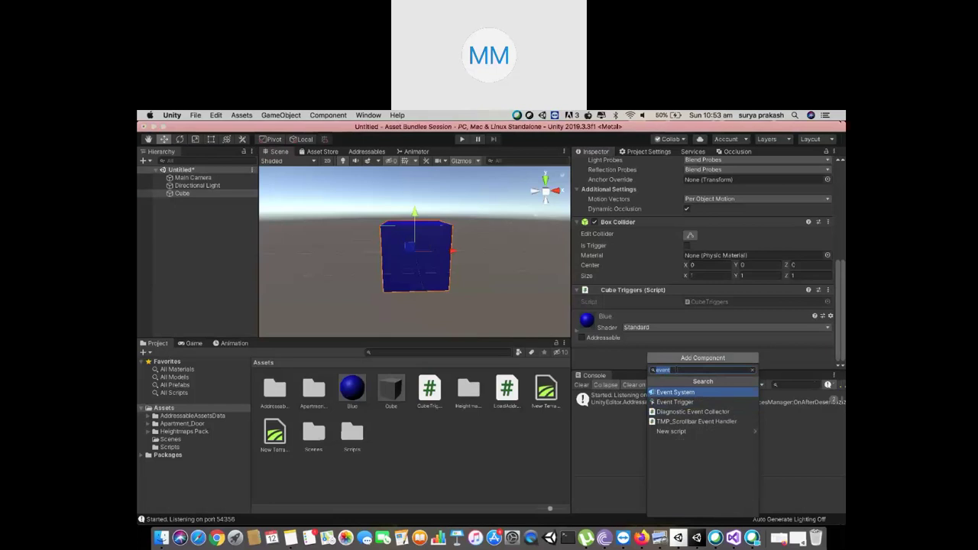
left_click(677, 402)
scroll(654, 281, "down", 2)
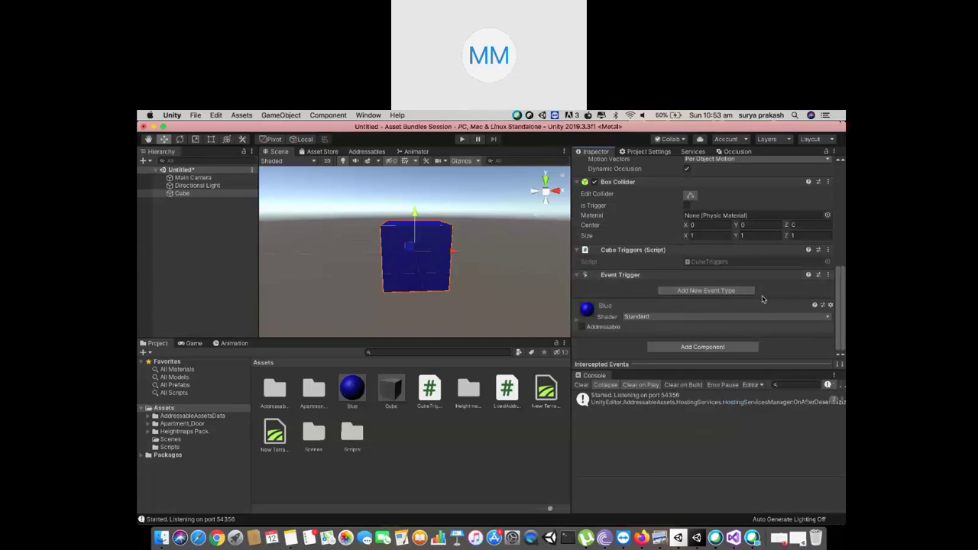
left_click(728, 295)
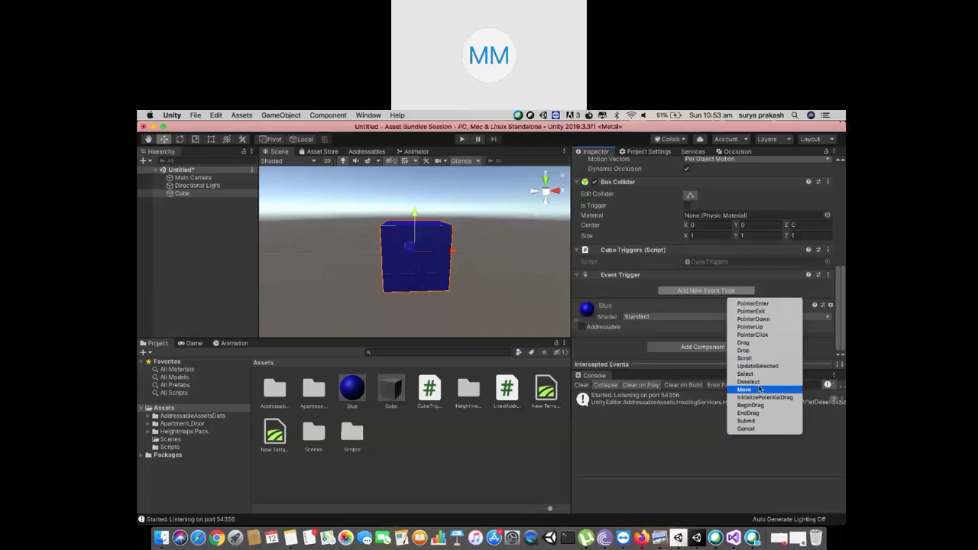
- Add PointerEnter and PointerExit event types to the Cube's Event Trigger
left_click(768, 305)
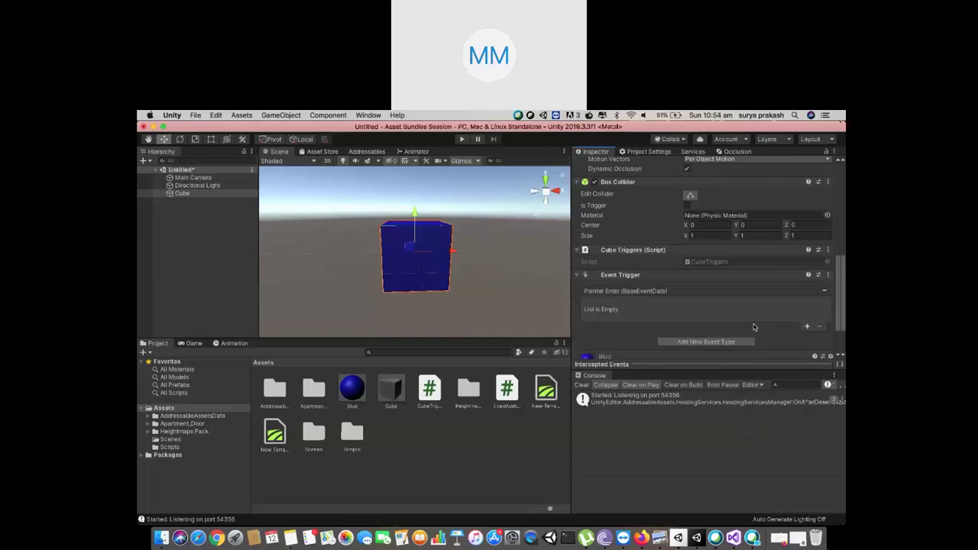
left_click(732, 343)
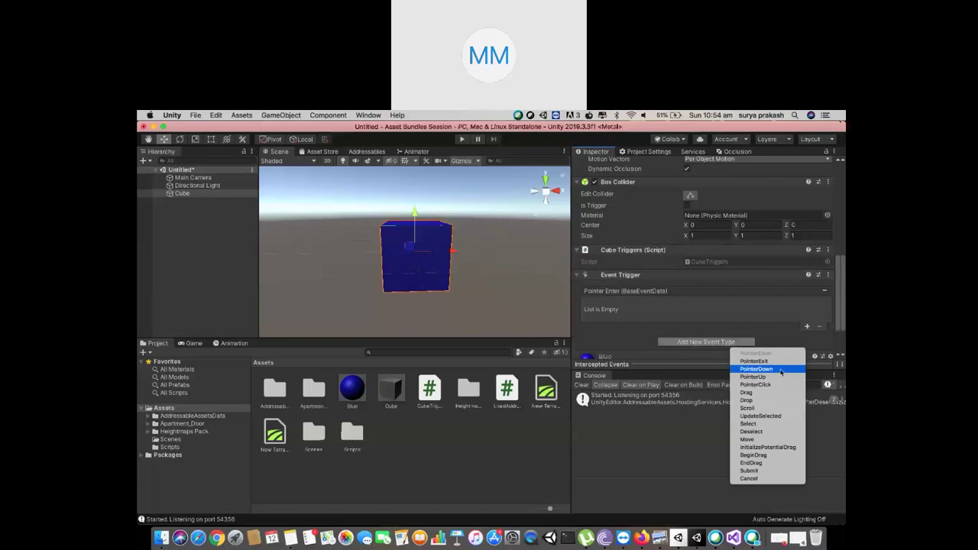
left_click(764, 361)
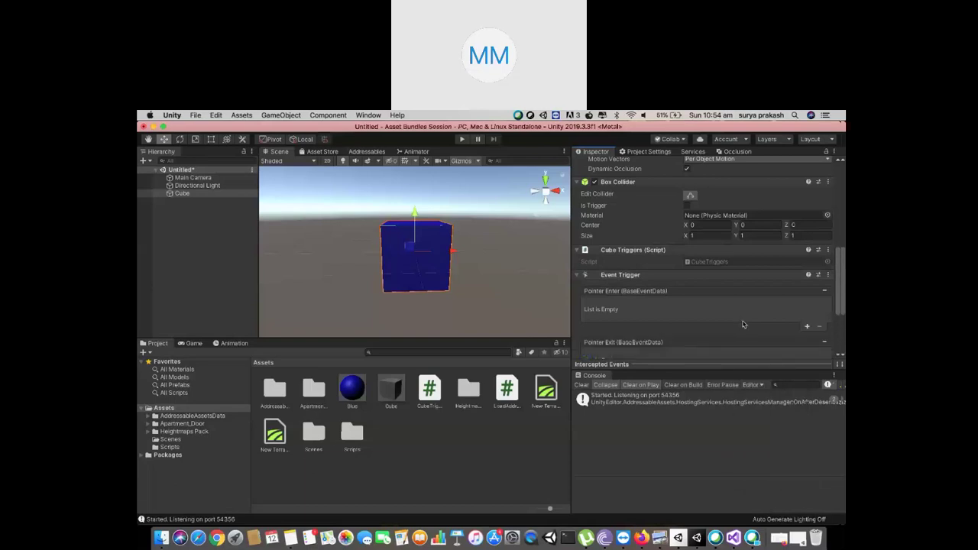
scroll(742, 324, "up", 5)
scroll(742, 324, "down", 2)
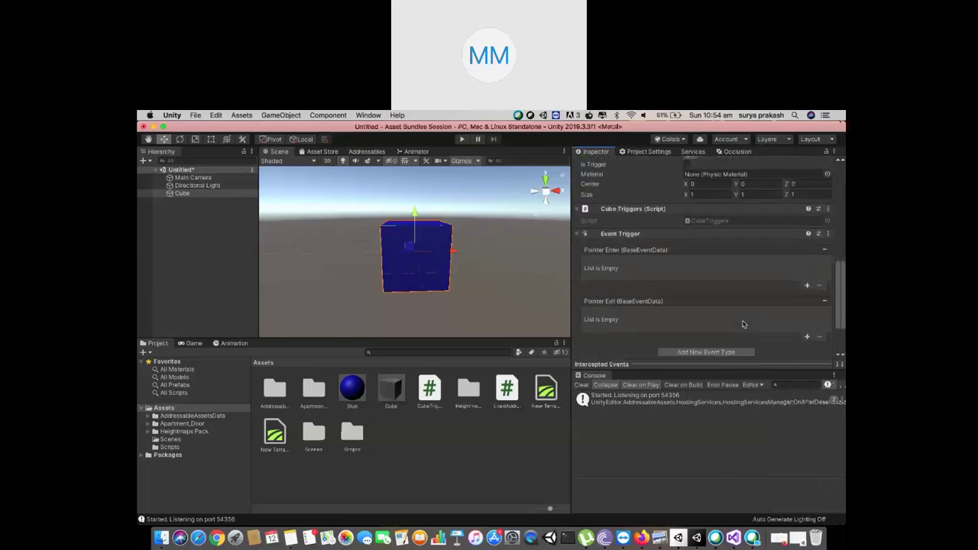
- Make Pointer Enter call CubeTriggers.SetColorToRed on the Cube's script
left_click(806, 286)
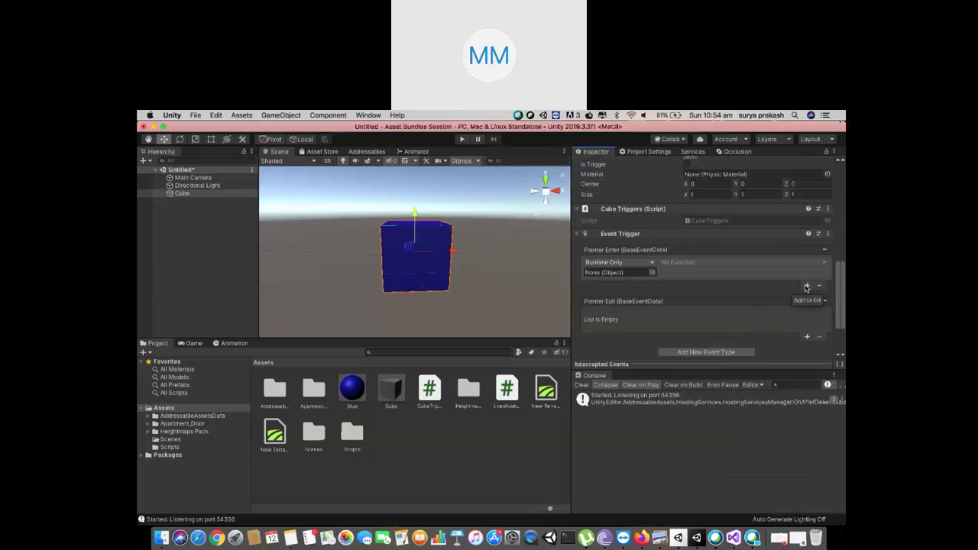
left_click_drag(633, 211, 620, 273)
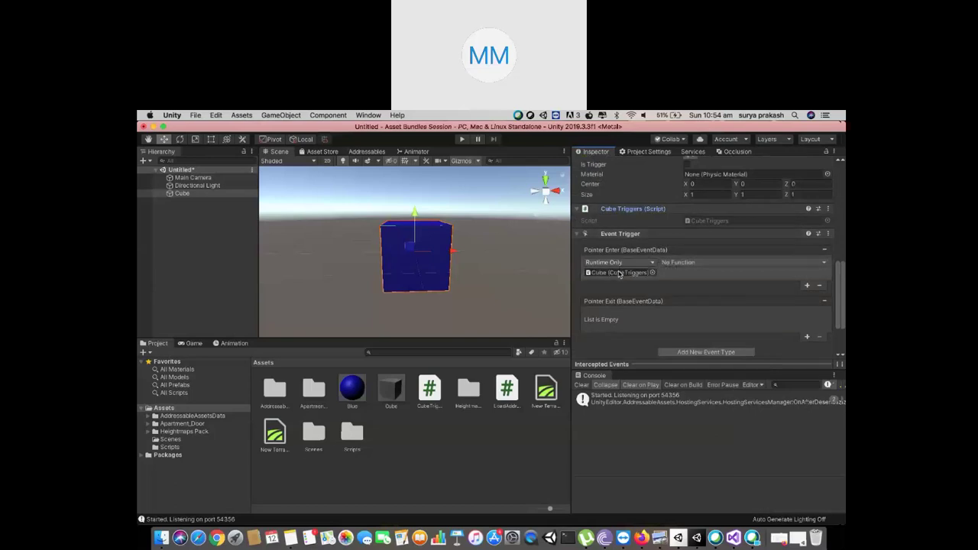
left_click(676, 264)
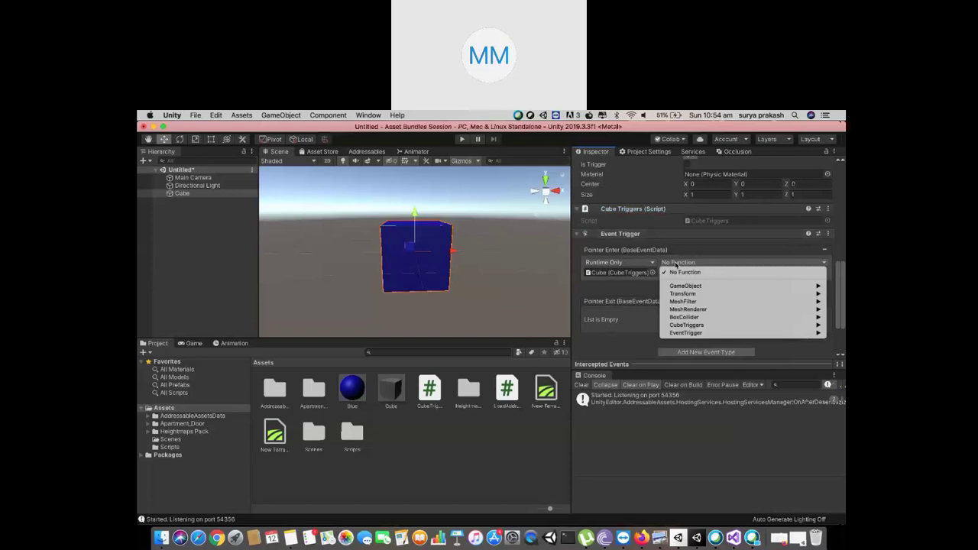
mouse_move(692, 327)
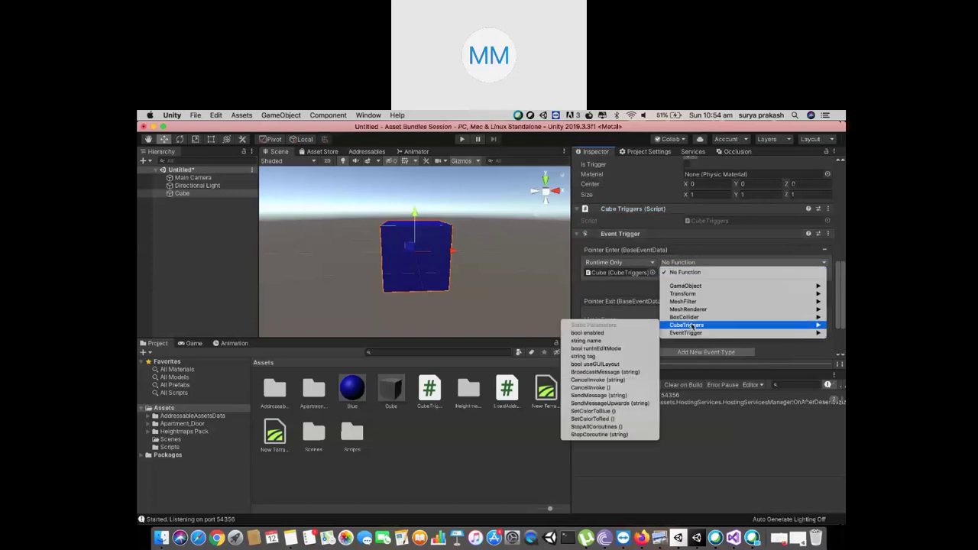
left_click(596, 419)
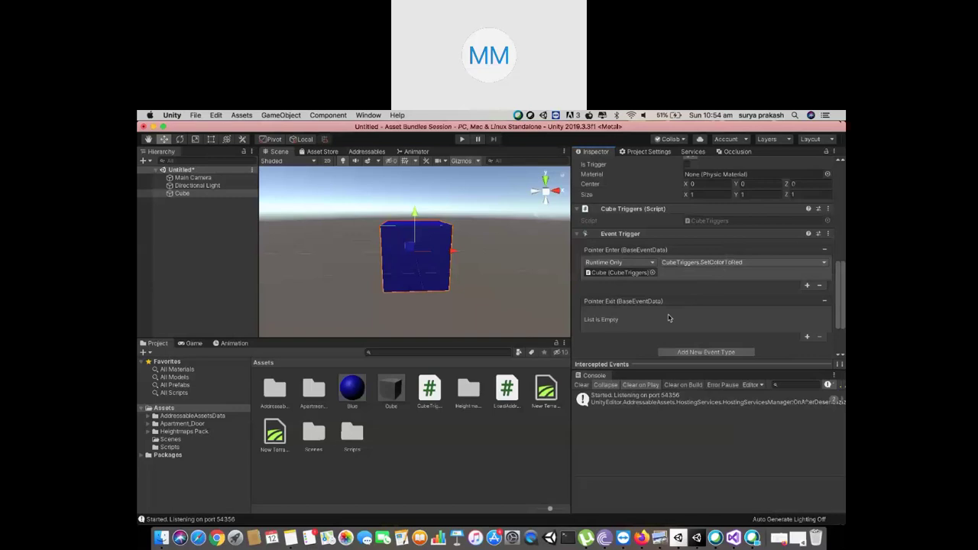
- Make Pointer Exit call CubeTriggers.SetColorToBlue on the Cube's script
left_click(808, 338)
left_click_drag(617, 211, 619, 327)
left_click(694, 314)
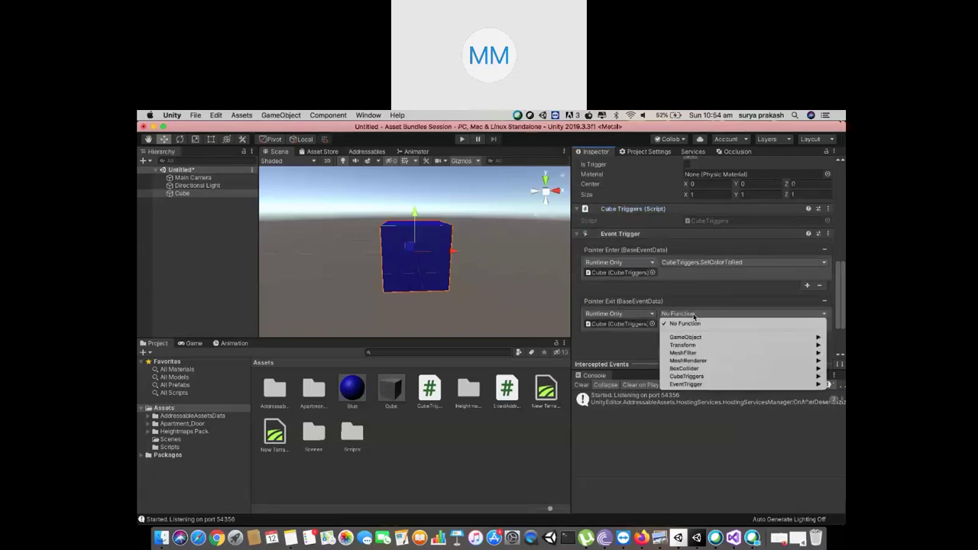
mouse_move(704, 356)
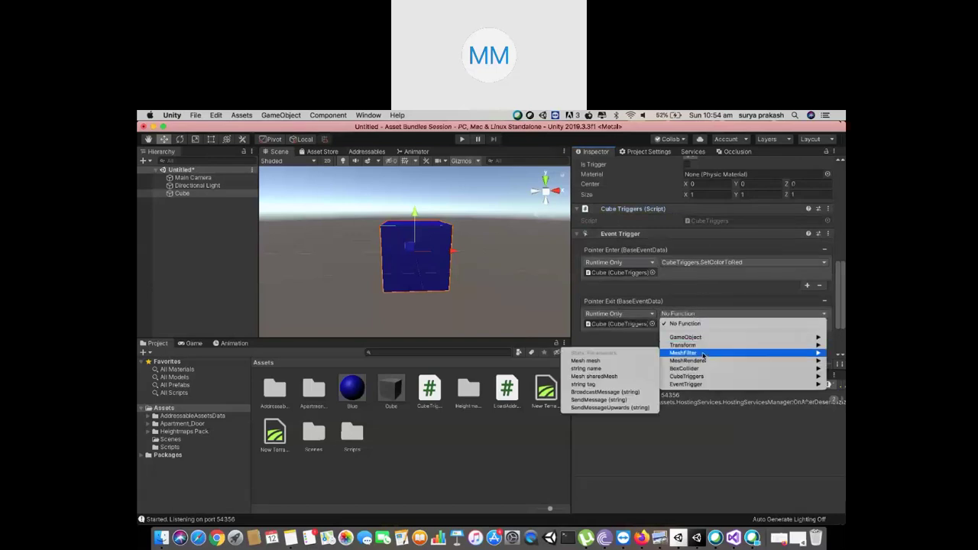
mouse_move(705, 375)
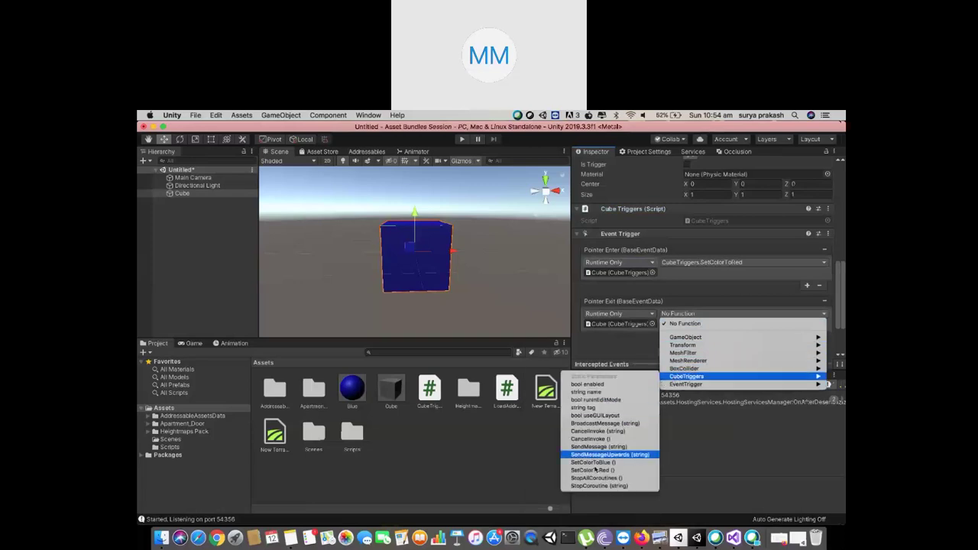
left_click(595, 462)
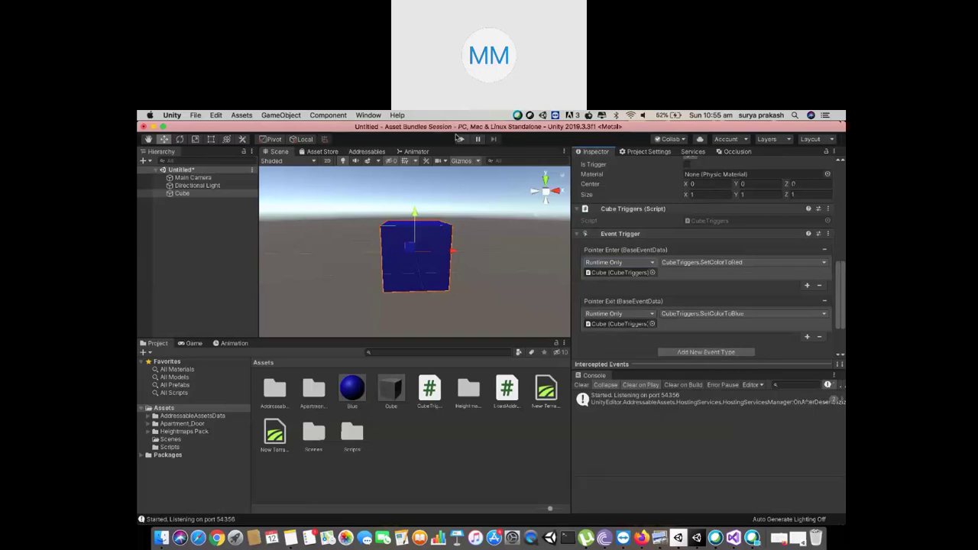
left_click(338, 253)
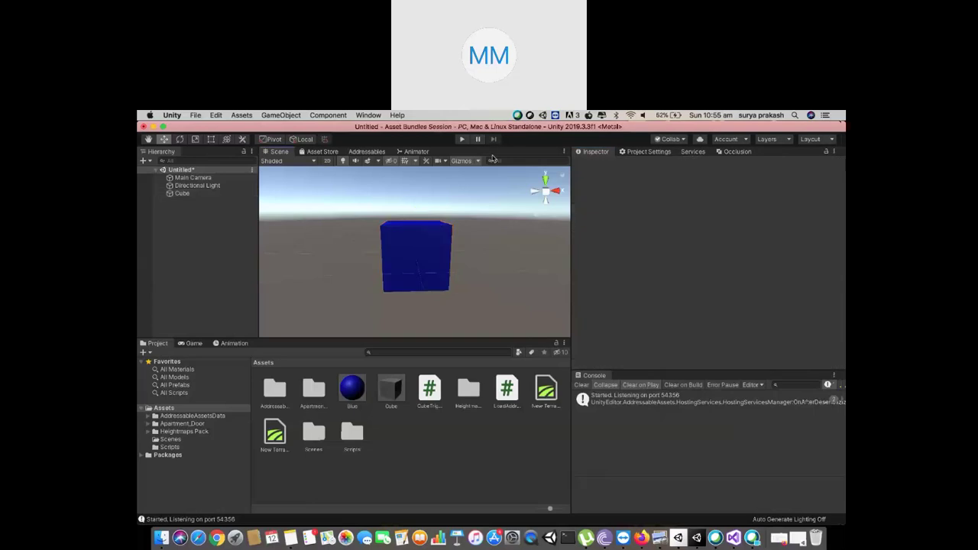
left_click(463, 140)
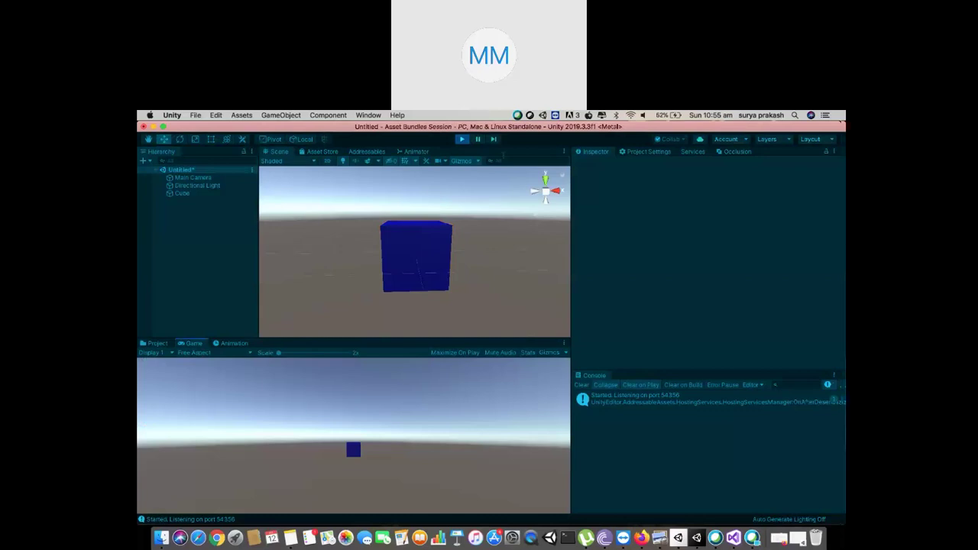
left_click(462, 139)
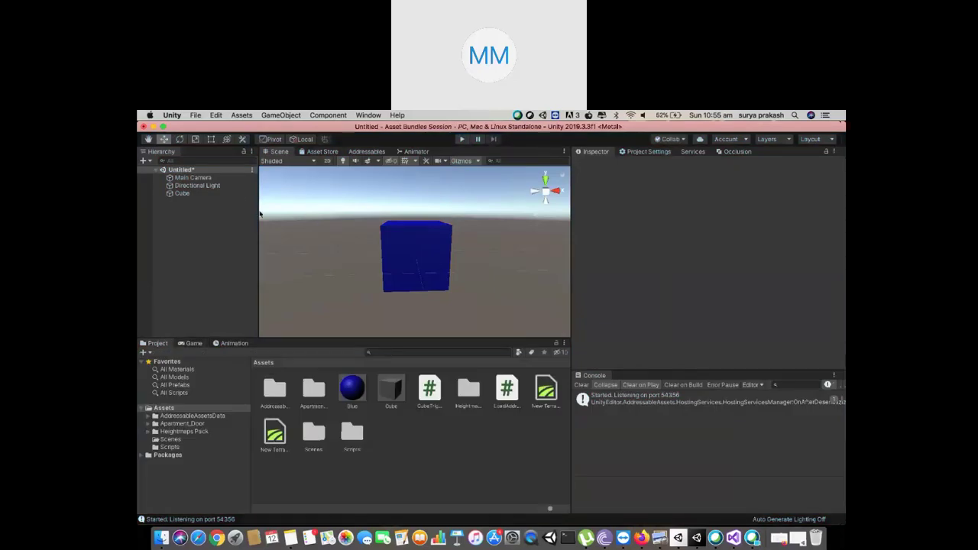
left_click(237, 195)
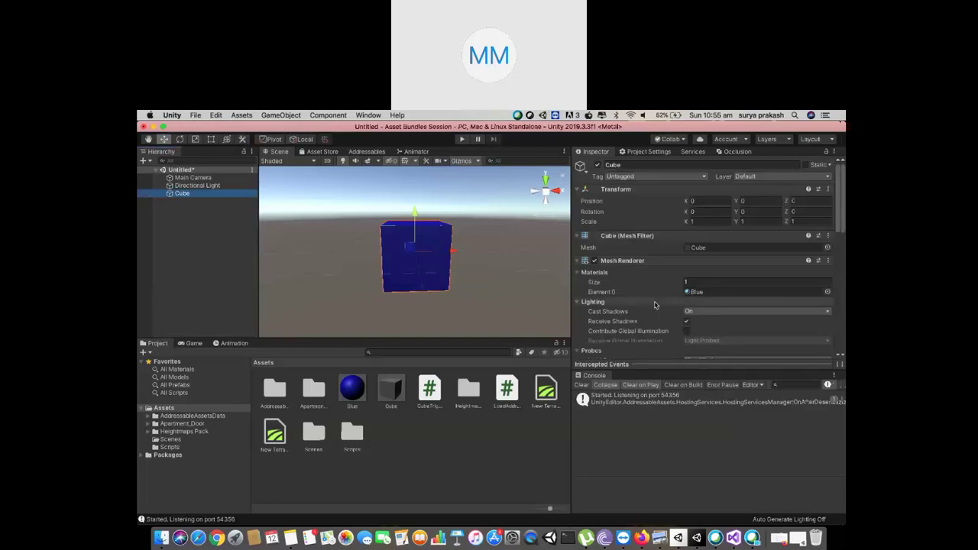
scroll(655, 305, "down", 5)
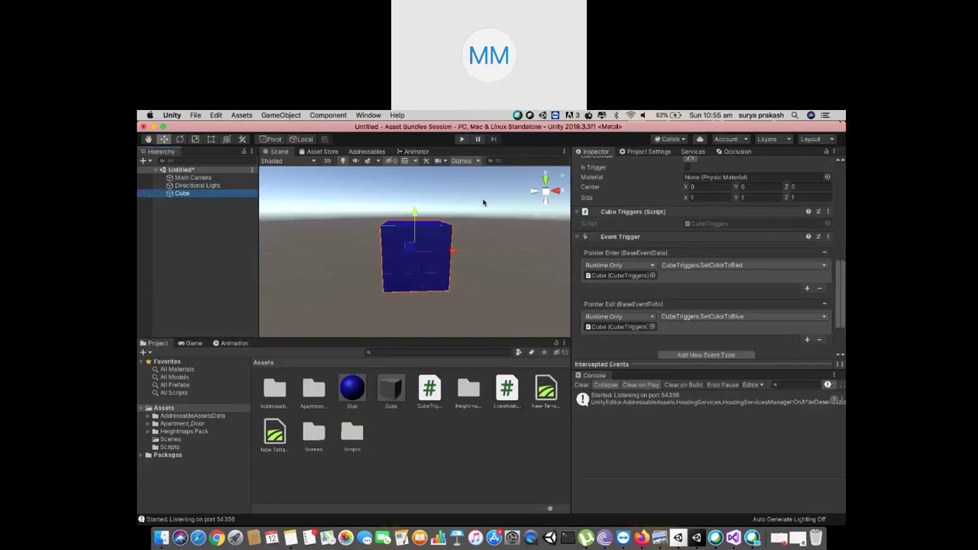
scroll(683, 260, "up", 3)
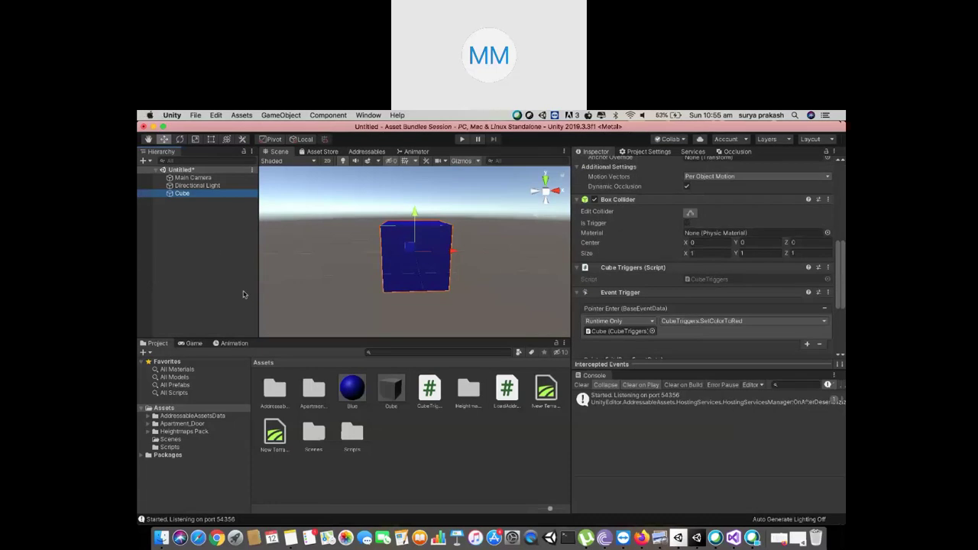
left_click(216, 253)
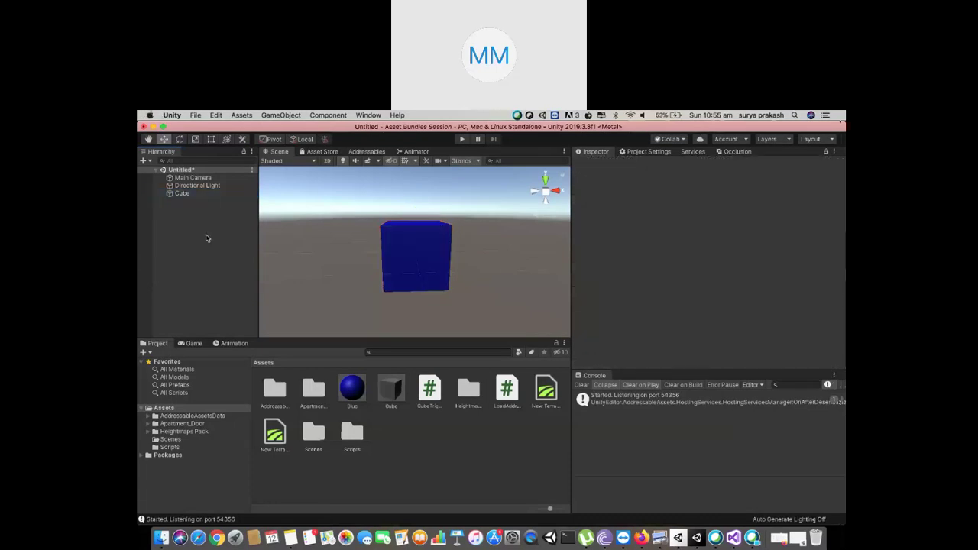
right_click(206, 239)
left_click(189, 236)
- Add a Physics Raycaster to the Main Camera through the 'phys' component search
left_click(197, 180)
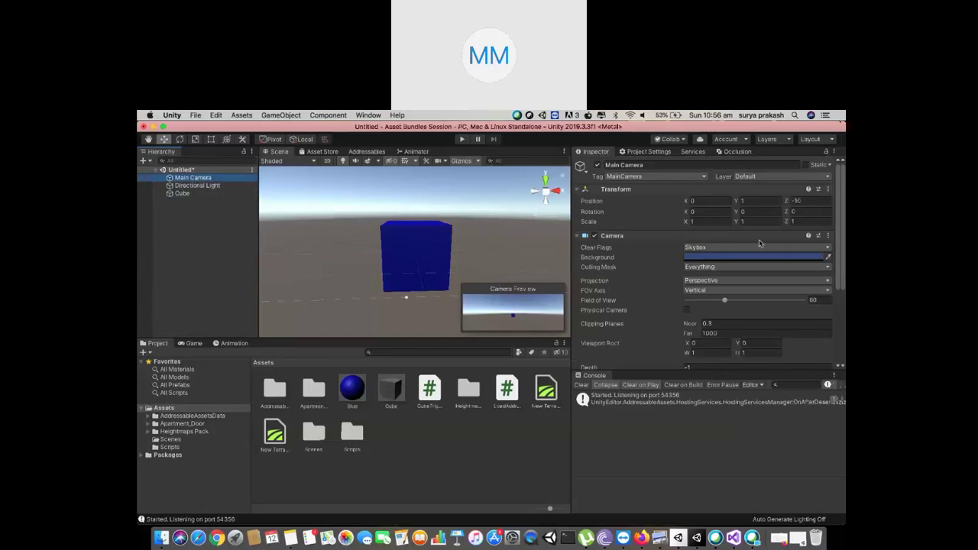
scroll(760, 243, "down", 5)
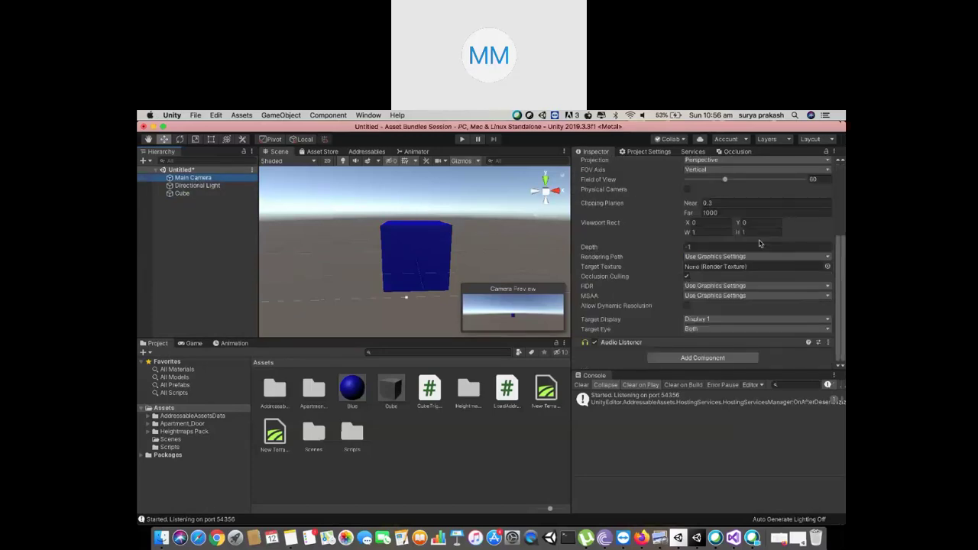
left_click(712, 358)
type("phys")
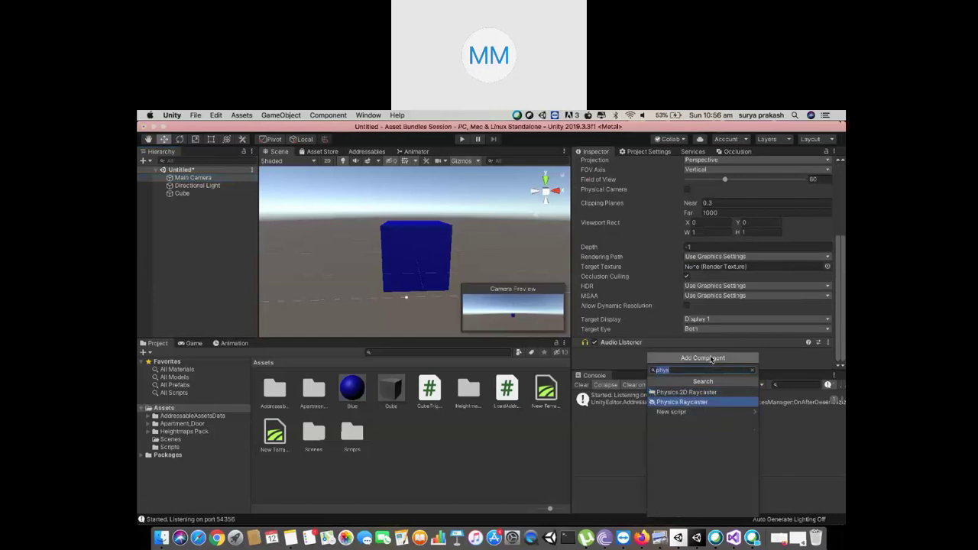
key("Return")
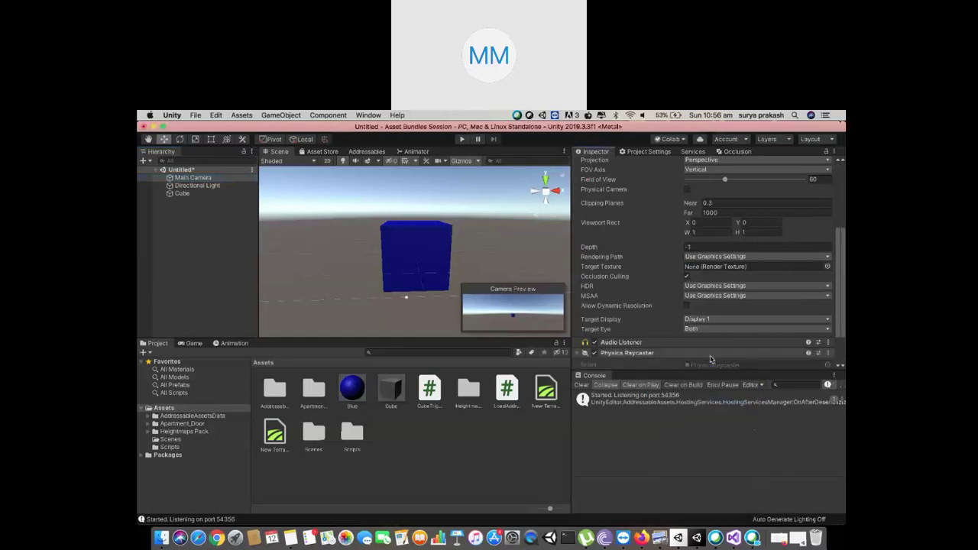
scroll(710, 359, "down", 2)
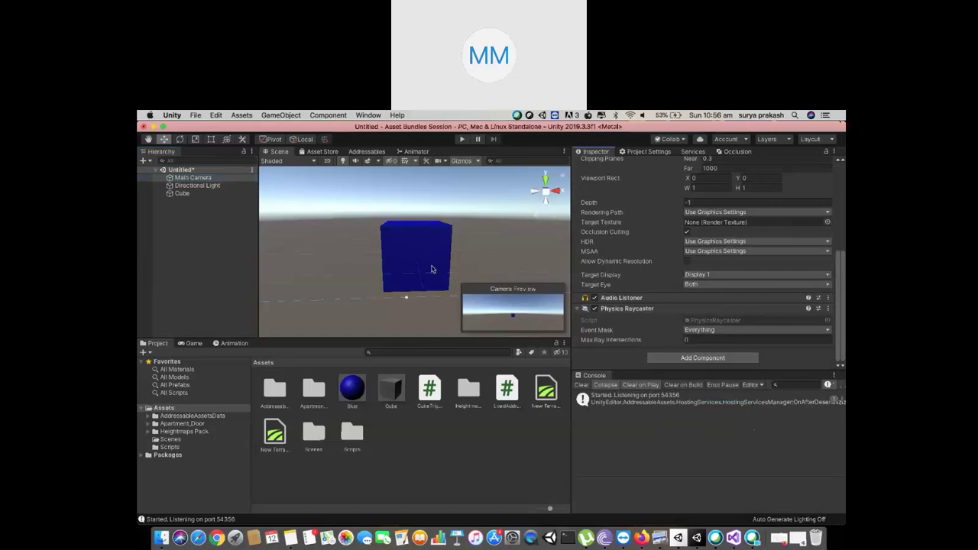
left_click(219, 275)
- Add a UI > Event System object and resize the Inspector/Console split
right_click(220, 276)
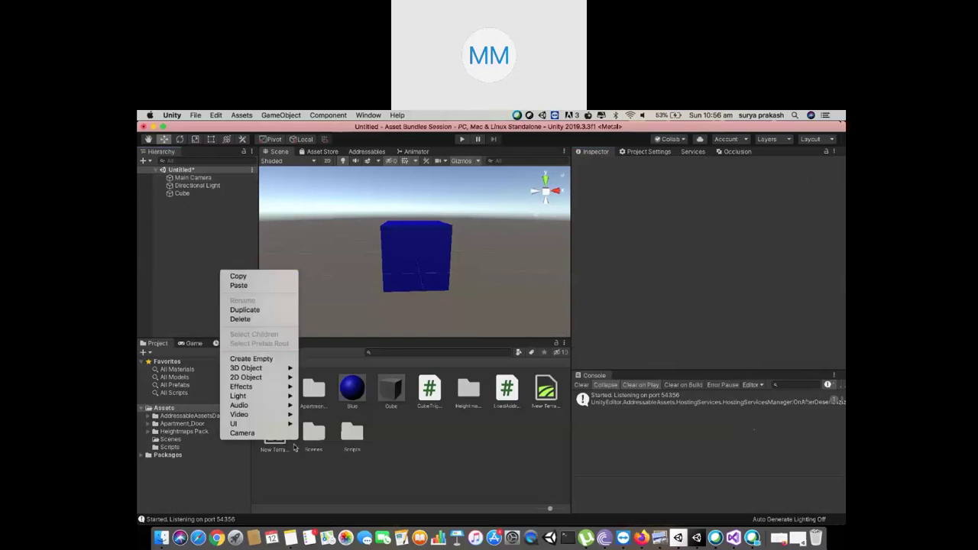
mouse_move(288, 425)
left_click(366, 518)
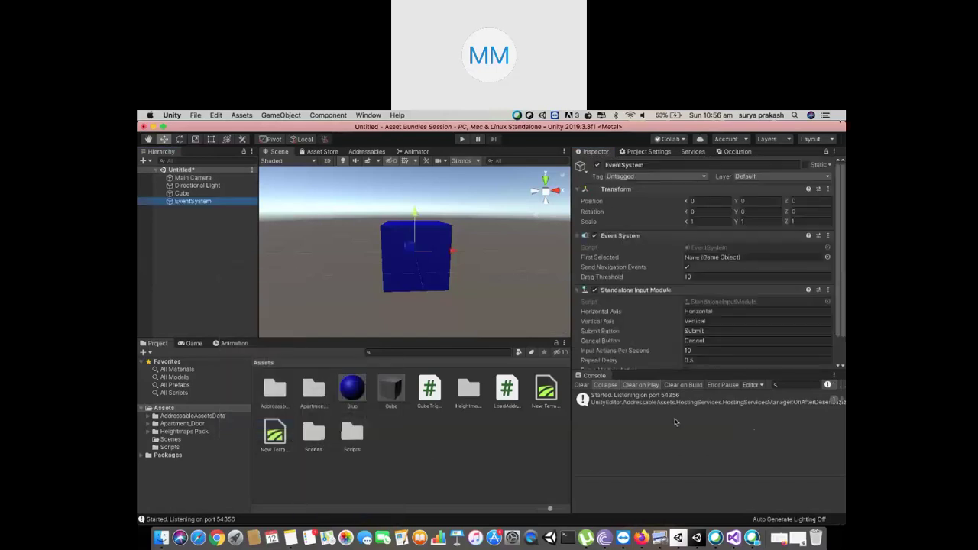
left_click_drag(664, 371, 665, 448)
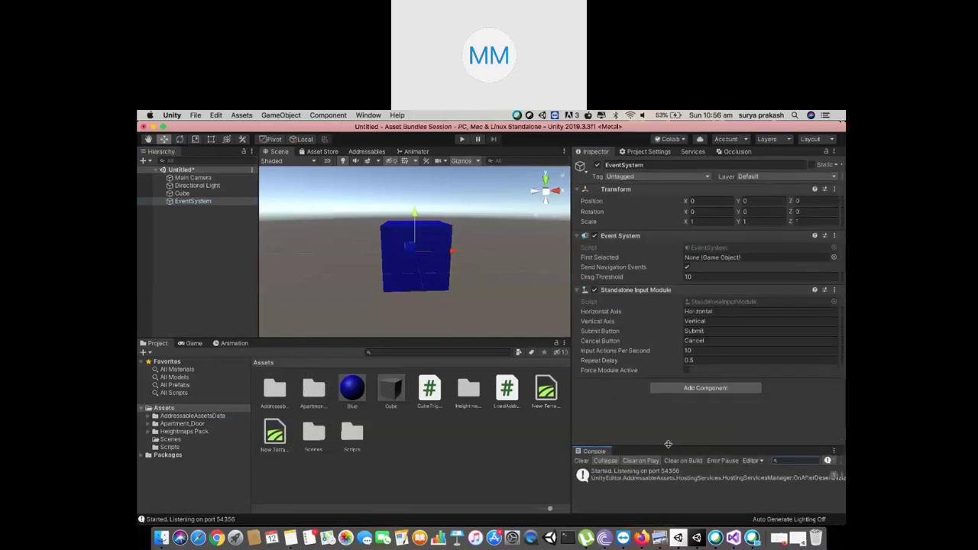
left_click_drag(669, 448, 670, 425)
- Check the EventSystem, then enter Play mode
left_click(203, 201)
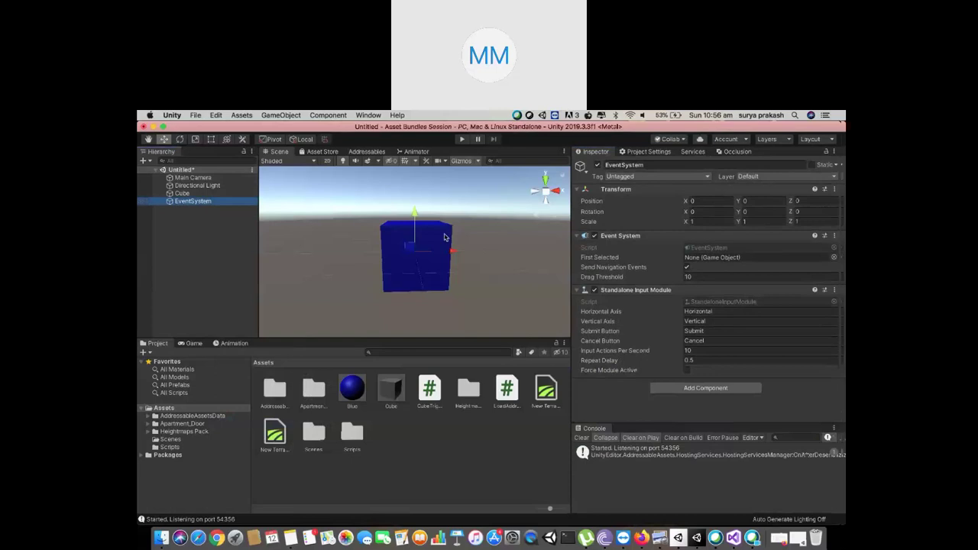
left_click(513, 224)
left_click(461, 139)
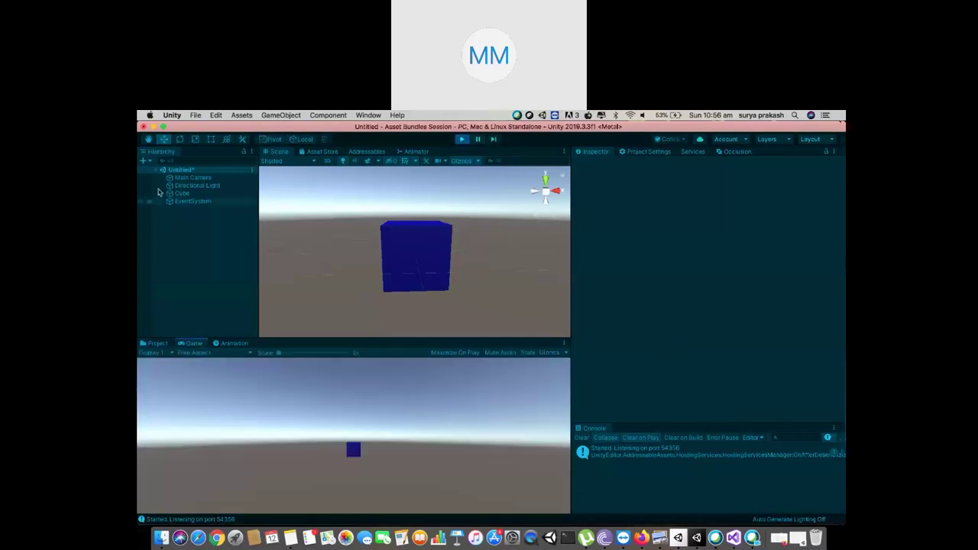
- Watch the EventSystem's pointer debug info while pointing at the cube, then read the missing-Material errors
left_click(189, 201)
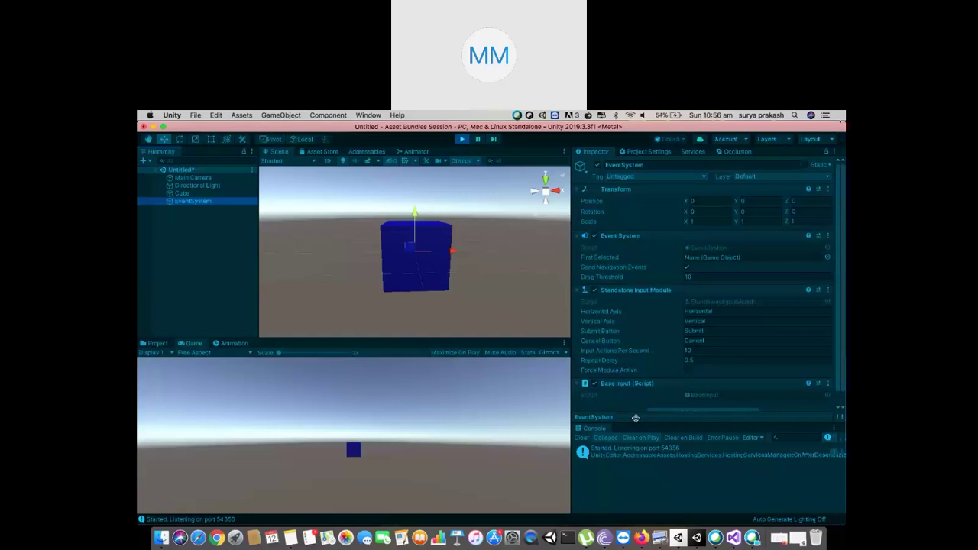
left_click_drag(636, 418, 642, 479)
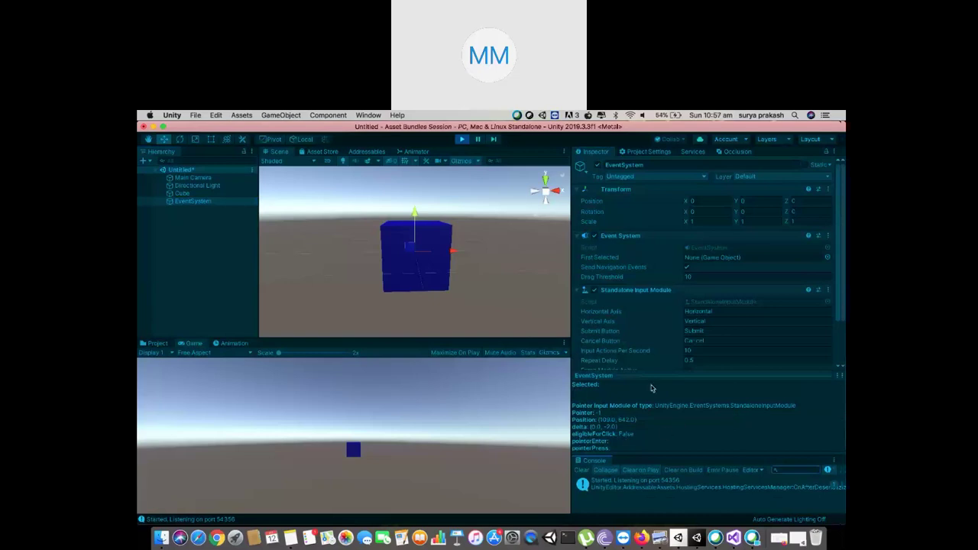
left_click_drag(662, 374, 676, 282)
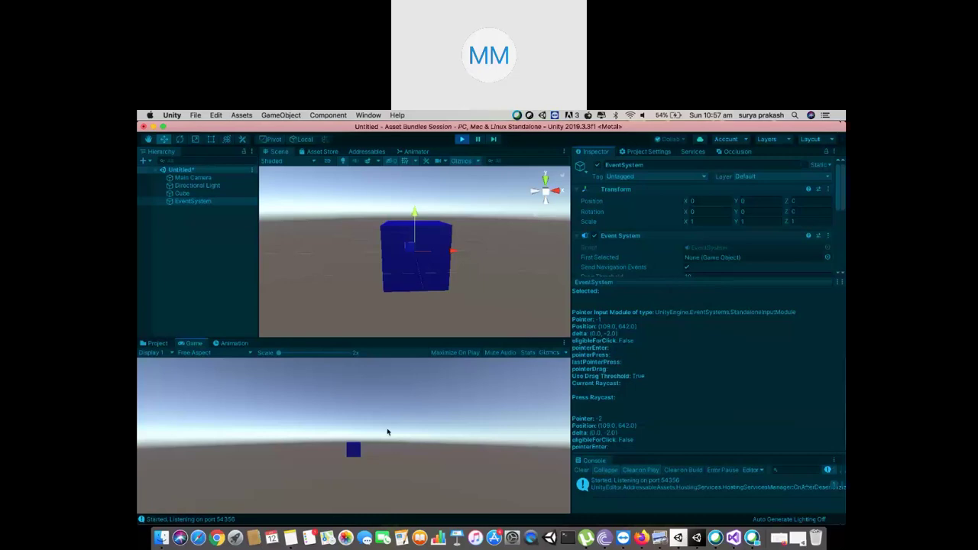
left_click(354, 452)
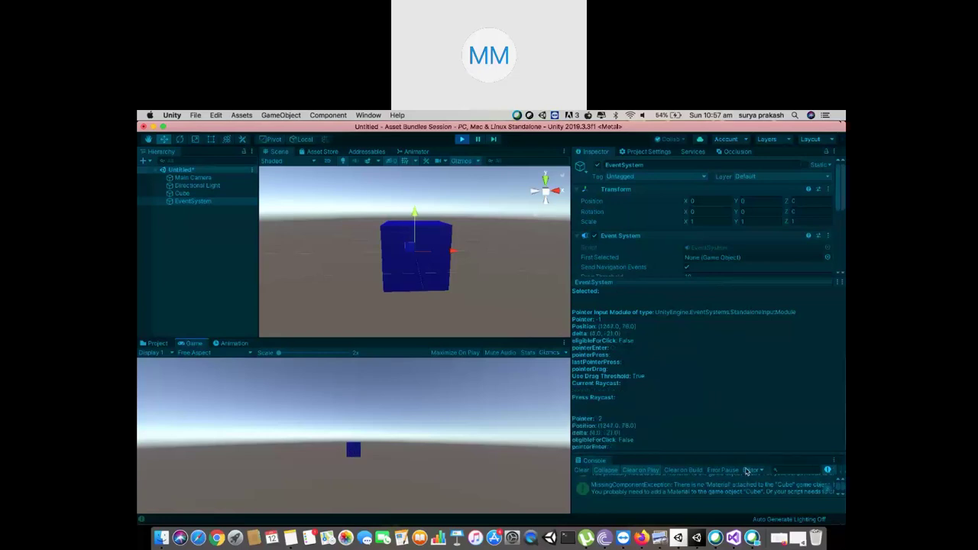
left_click_drag(746, 457, 739, 371)
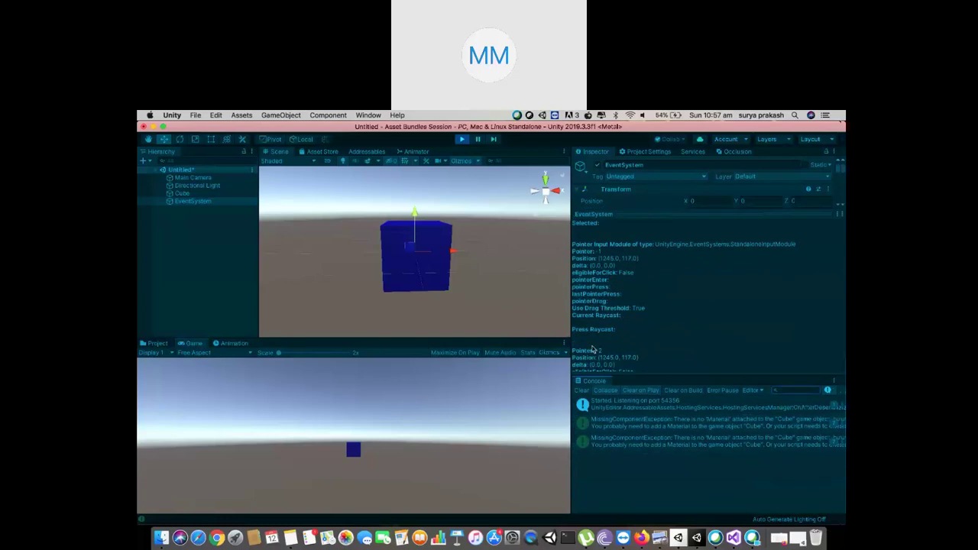
- Exit Play mode and show the Cube's Mesh Renderer holding the Blue material
left_click(462, 140)
left_click(217, 193)
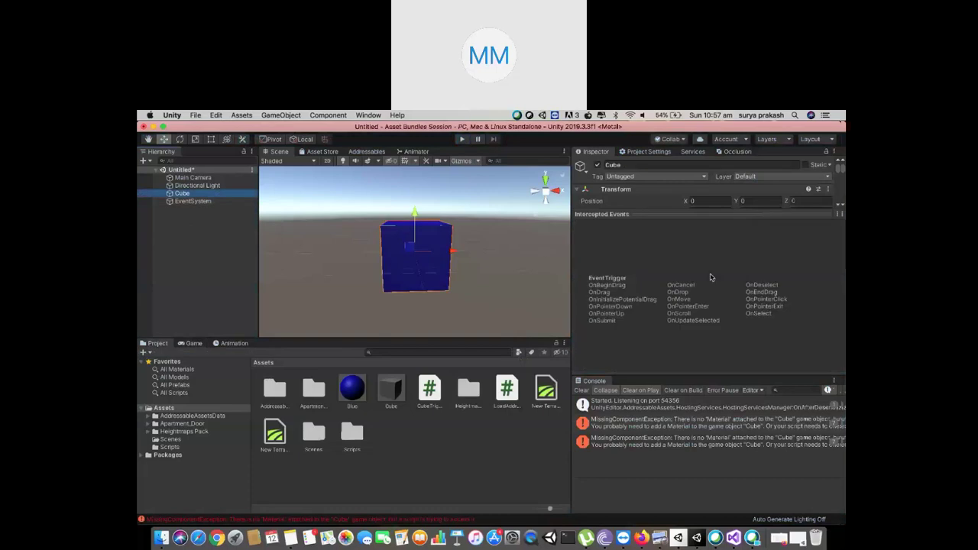
left_click(648, 214)
scroll(675, 271, "down", 1)
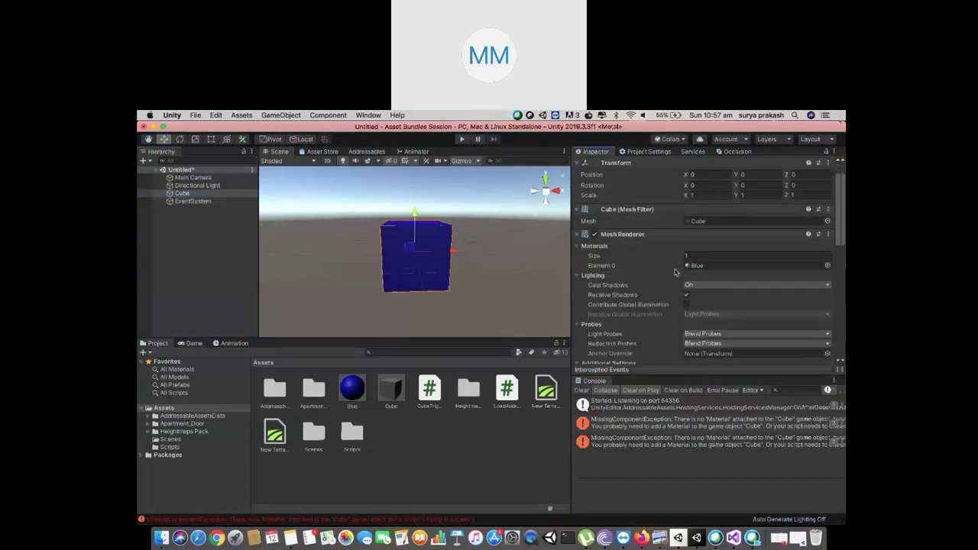